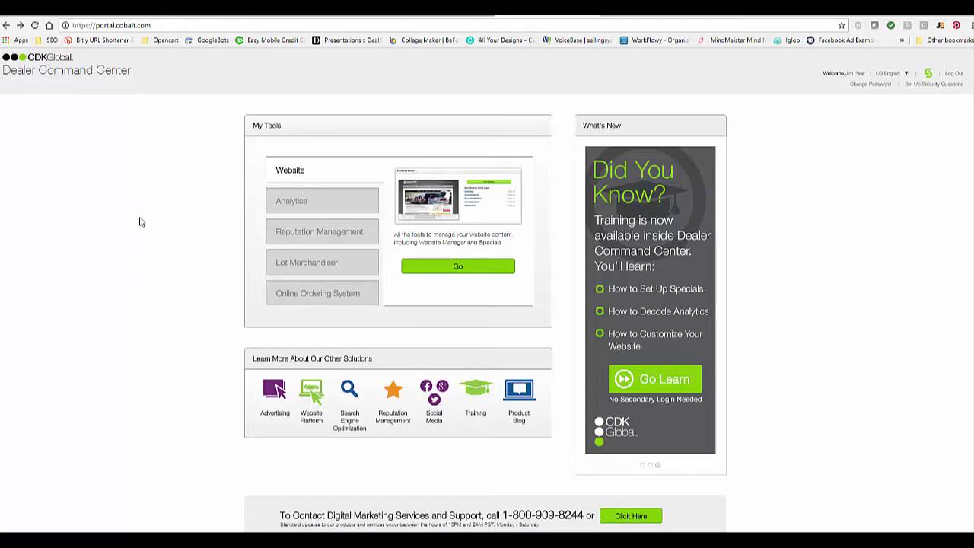
Look through the summaries of the Website, Analytics, Reputation Management, Lot Merchandiser and Online Ordering System tools
{"action": "left_click", "coordinate": [320, 204]}
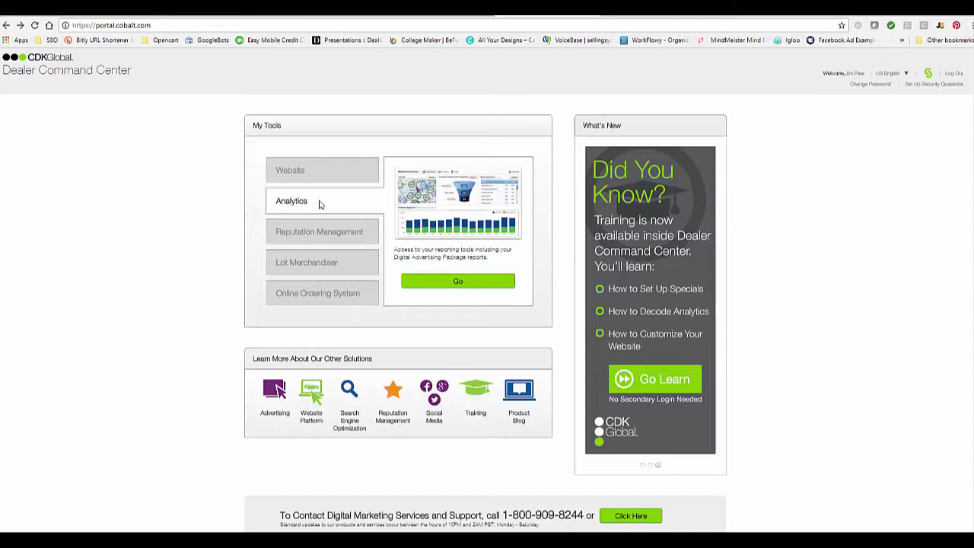
{"action": "left_click", "coordinate": [352, 176]}
{"action": "left_click", "coordinate": [283, 190]}
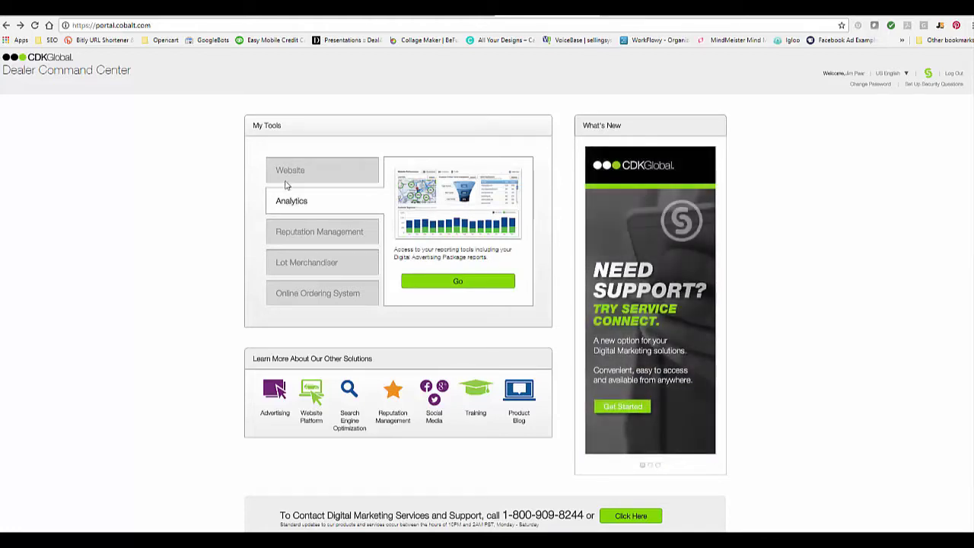
{"action": "left_click", "coordinate": [308, 181]}
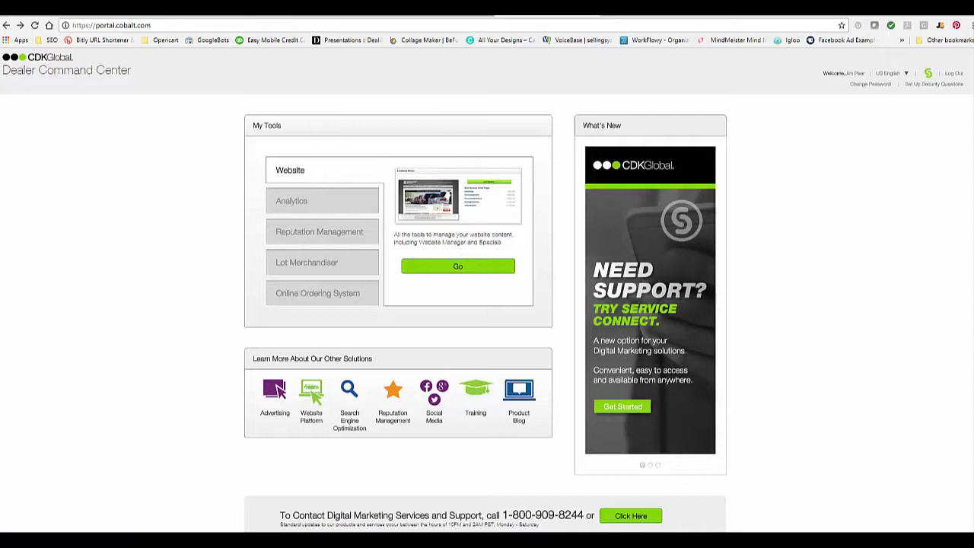
{"action": "left_click", "coordinate": [322, 201]}
{"action": "left_click", "coordinate": [315, 179]}
{"action": "left_click", "coordinate": [314, 200]}
{"action": "left_click", "coordinate": [311, 185]}
{"action": "left_click", "coordinate": [323, 228]}
{"action": "left_click", "coordinate": [345, 303]}
{"action": "left_click", "coordinate": [339, 267]}
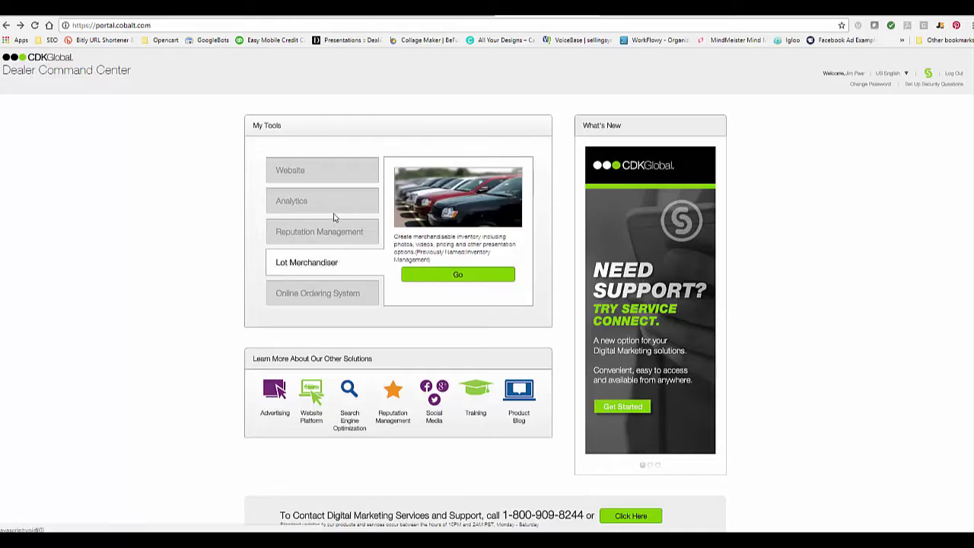
Launch the Reputation Management tool and go to its Publisher page
{"action": "left_click", "coordinate": [328, 233]}
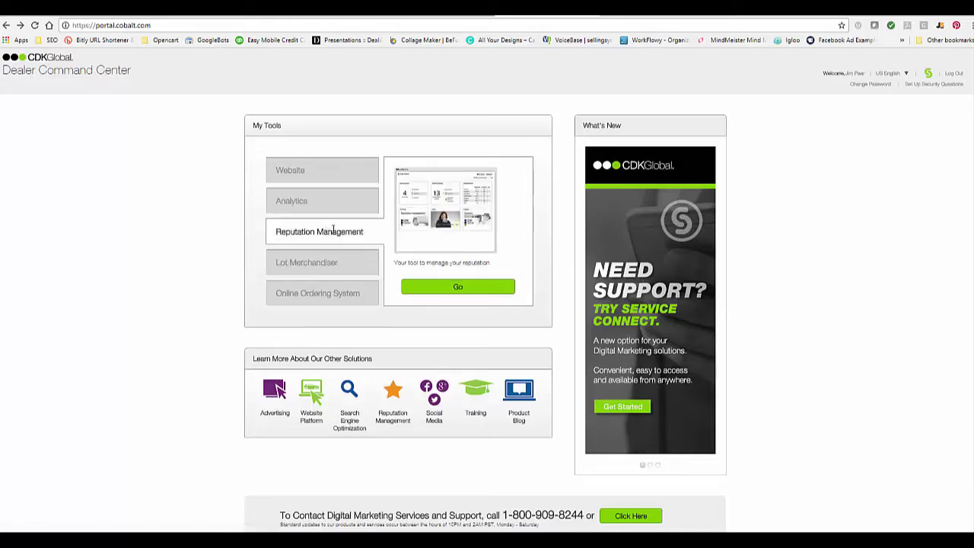
{"action": "left_click", "coordinate": [466, 289]}
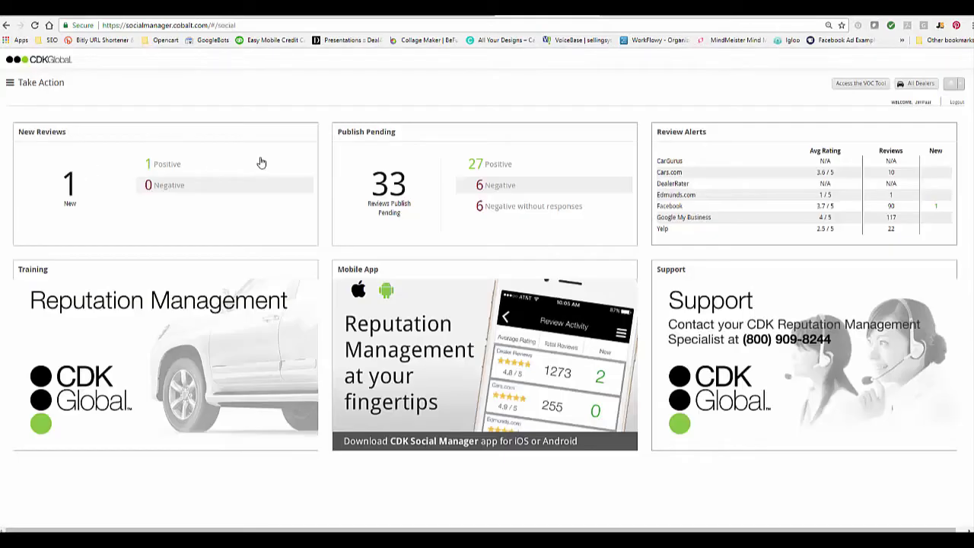
{"action": "left_click", "coordinate": [10, 85]}
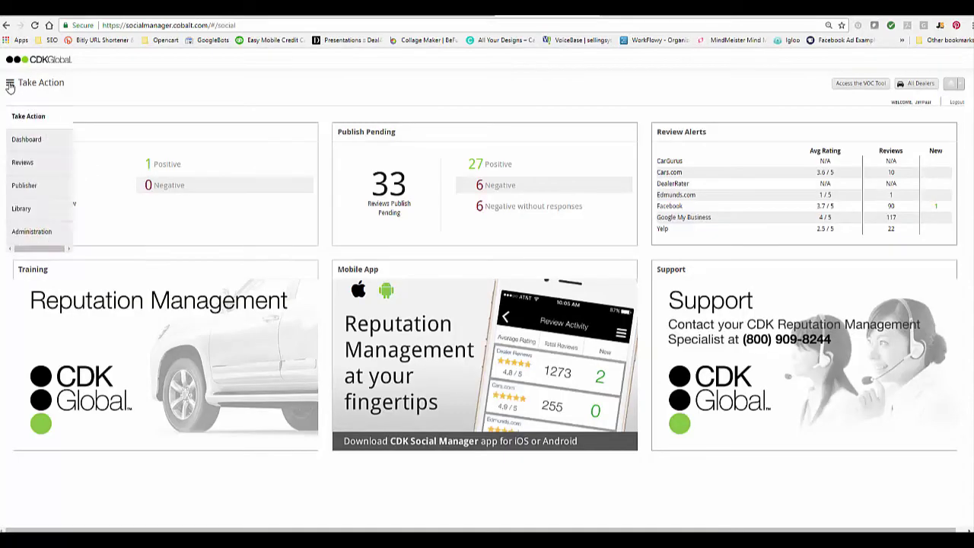
{"action": "left_click", "coordinate": [27, 187]}
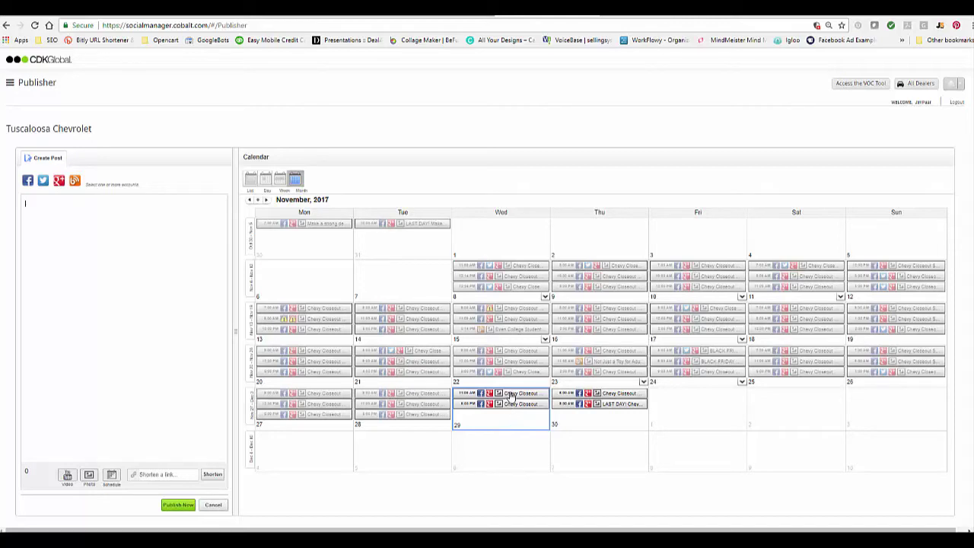
Read the text and image of the post scheduled for November 29, 2017 at 11:00 AM, and close its preview
{"action": "left_click", "coordinate": [509, 395]}
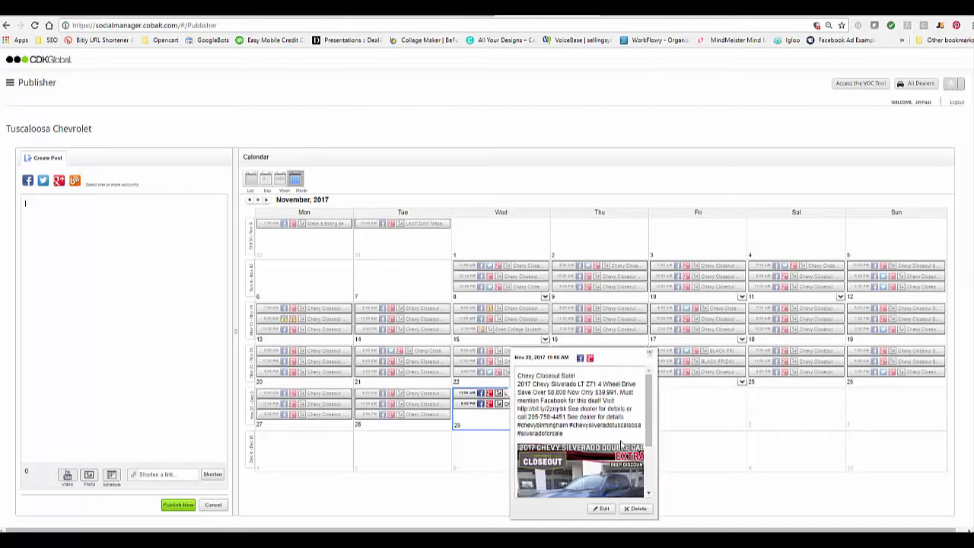
{"action": "scroll", "coordinate": [621, 445], "scroll_direction": "down", "scroll_amount": 3}
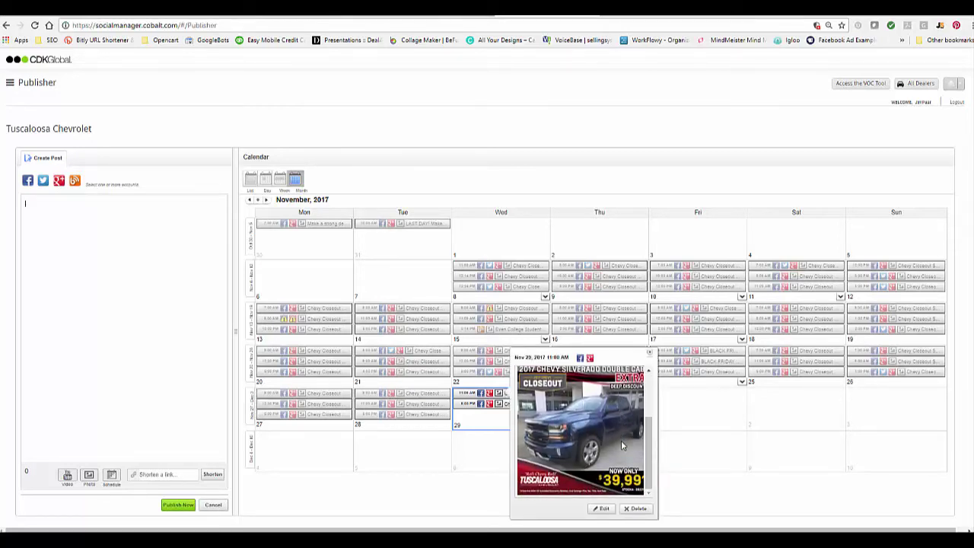
{"action": "scroll", "coordinate": [621, 439], "scroll_direction": "down", "scroll_amount": 2}
{"action": "scroll", "coordinate": [621, 440], "scroll_direction": "up", "scroll_amount": 2}
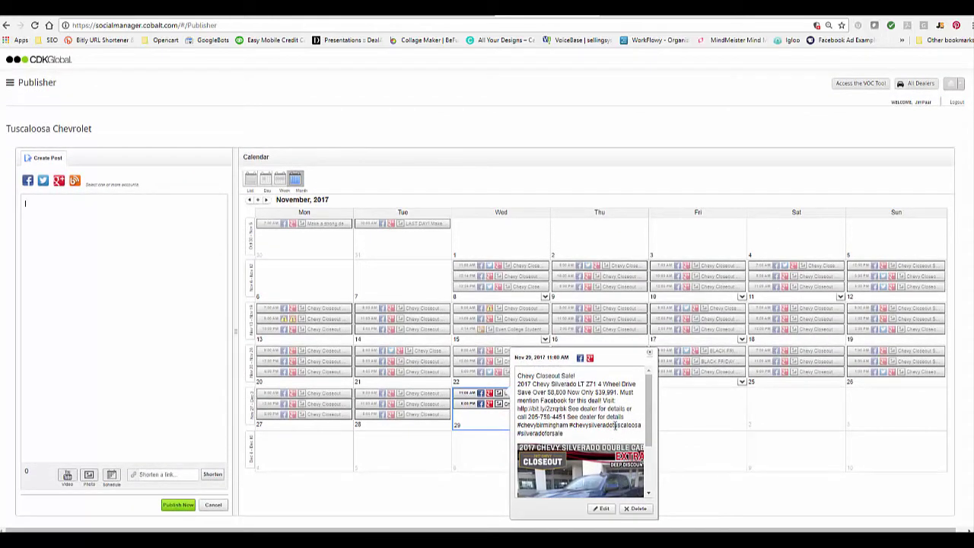
{"action": "left_click", "coordinate": [466, 421]}
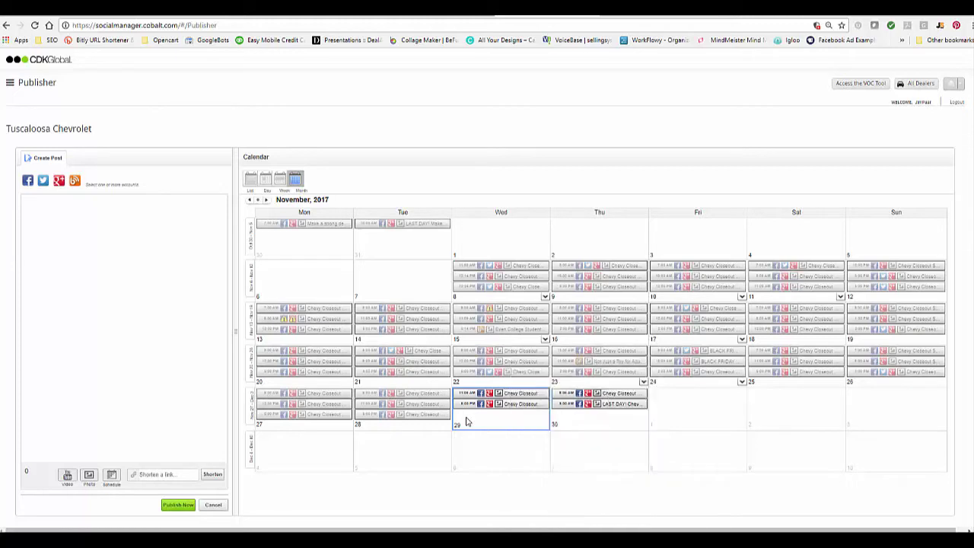
Open the November 29 11:00 AM post for editing and collapse its photo preview
{"action": "left_click", "coordinate": [508, 395]}
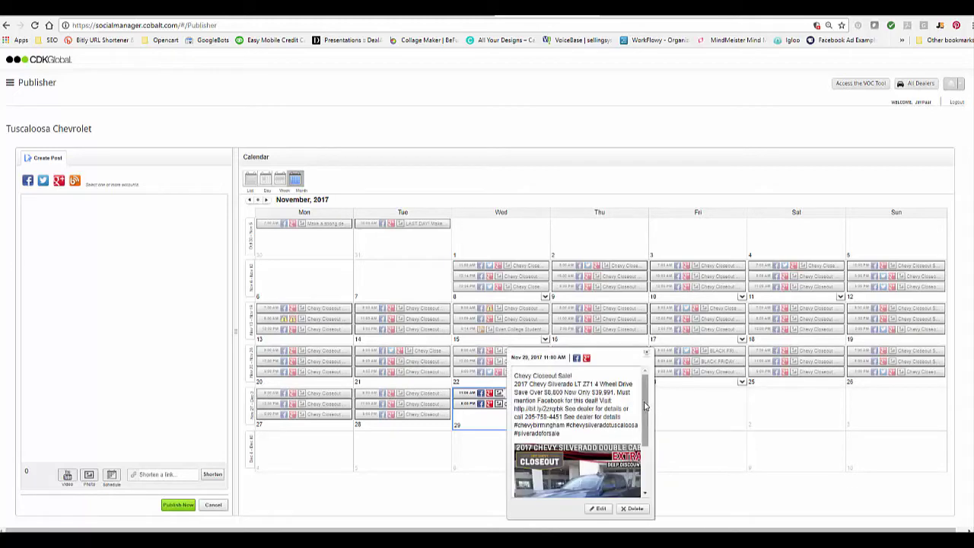
{"action": "scroll", "coordinate": [647, 404], "scroll_direction": "down", "scroll_amount": 3}
{"action": "left_click", "coordinate": [601, 508]}
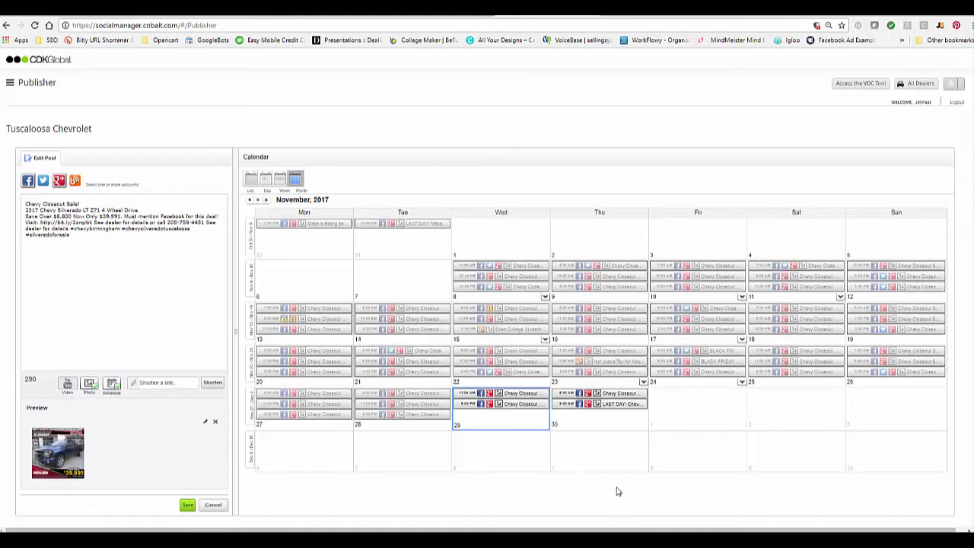
{"action": "left_click", "coordinate": [94, 386]}
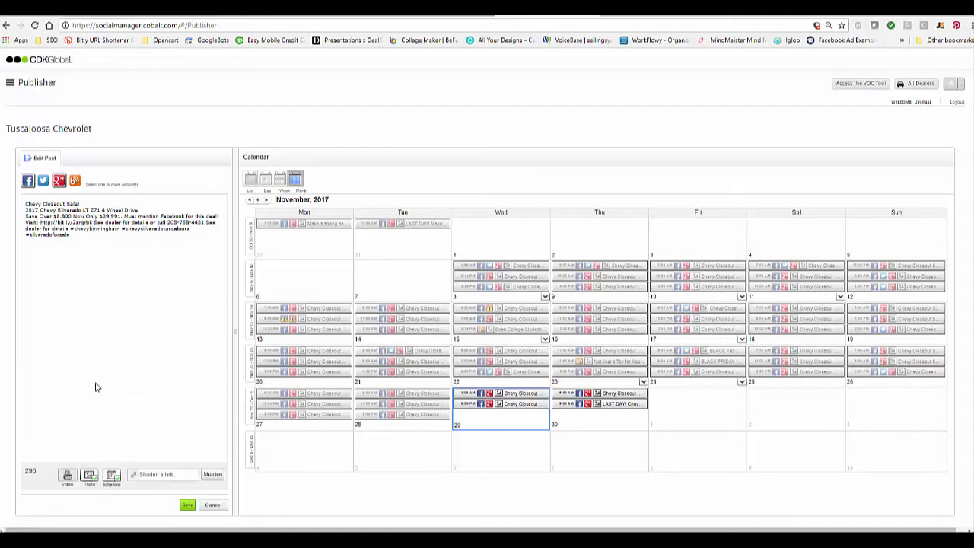
View all posts of November 17 in the day calendar, and return to the month view
{"action": "left_click", "coordinate": [742, 340]}
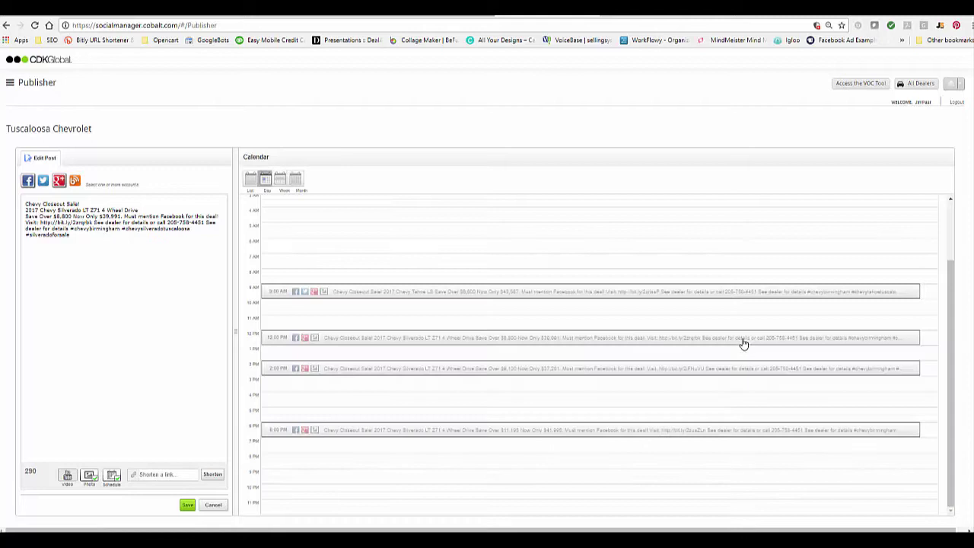
{"action": "scroll", "coordinate": [474, 347], "scroll_direction": "down", "scroll_amount": 1}
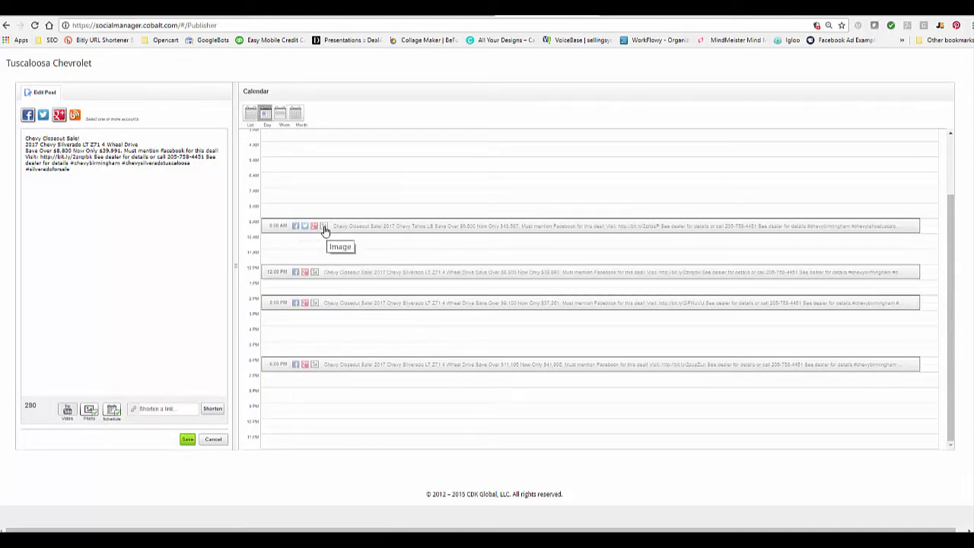
{"action": "left_click", "coordinate": [296, 114]}
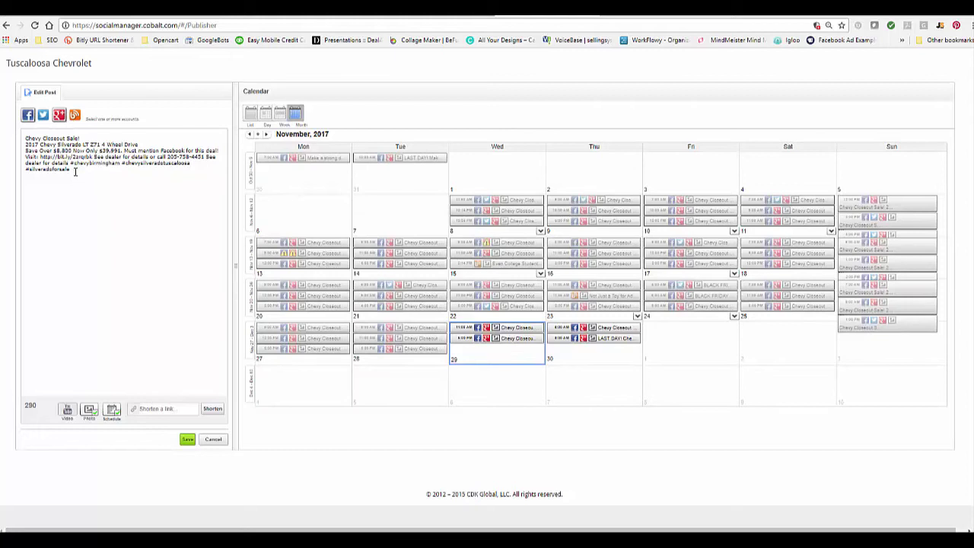
Select the whole text of the opened post and switch its Twitter account on and off again
{"action": "left_click_drag", "start_coordinate": [74, 170], "coordinate": [22, 137]}
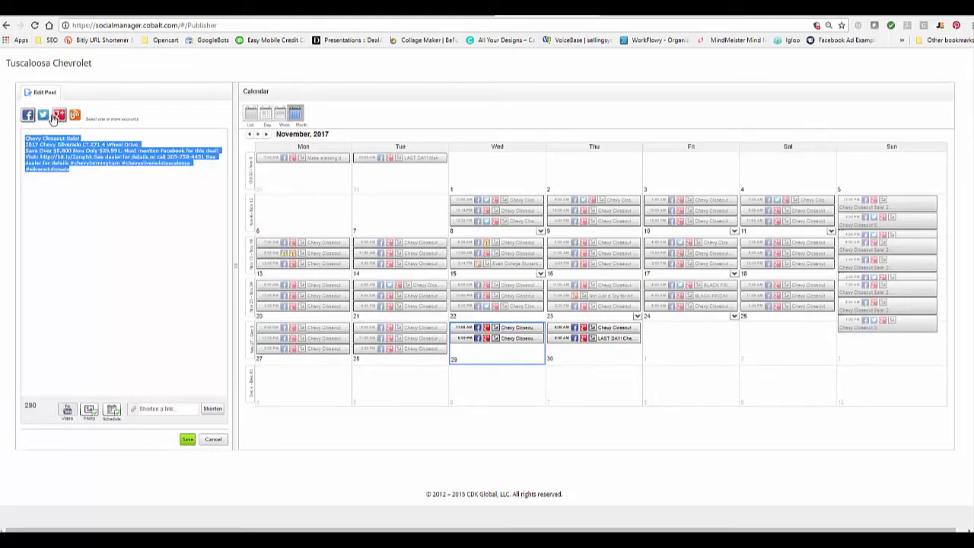
{"action": "left_click", "coordinate": [44, 116]}
{"action": "left_click", "coordinate": [46, 117]}
Leave the Publisher and return to the Dealer Command Center home page
{"action": "scroll", "coordinate": [459, 192], "scroll_direction": "up", "scroll_amount": 2}
{"action": "left_click", "coordinate": [951, 84]}
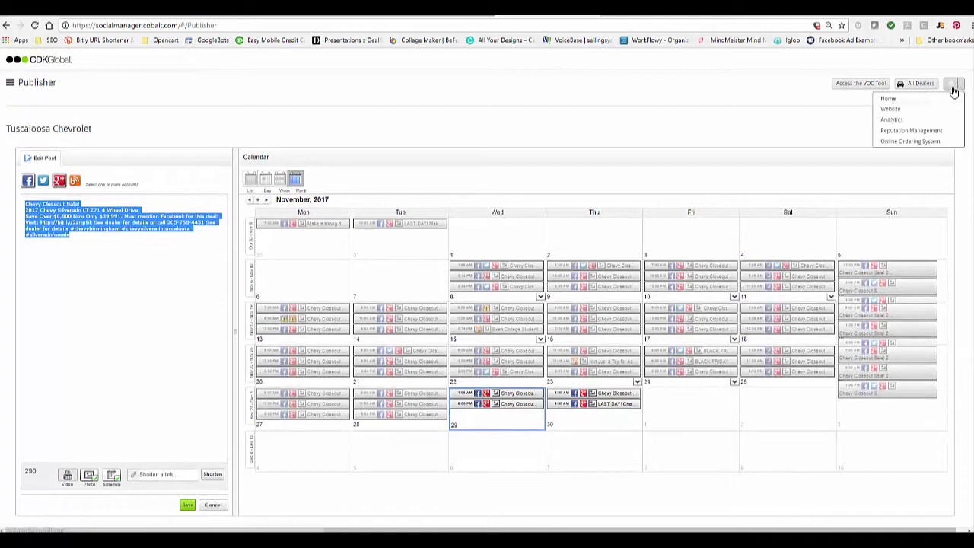
{"action": "left_click", "coordinate": [930, 99]}
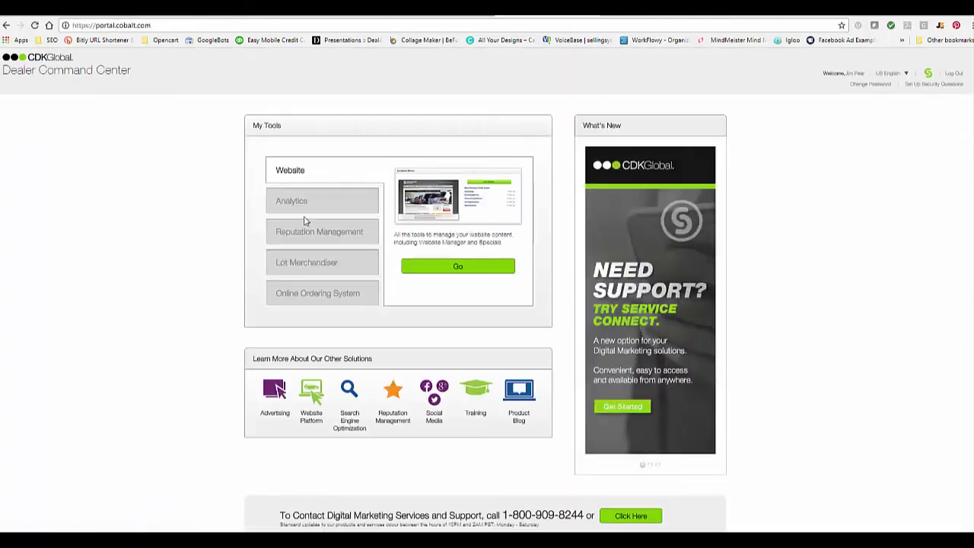
Preview the Analytics tool, launch the Website tool and dismiss the help announcement
{"action": "left_click", "coordinate": [314, 201]}
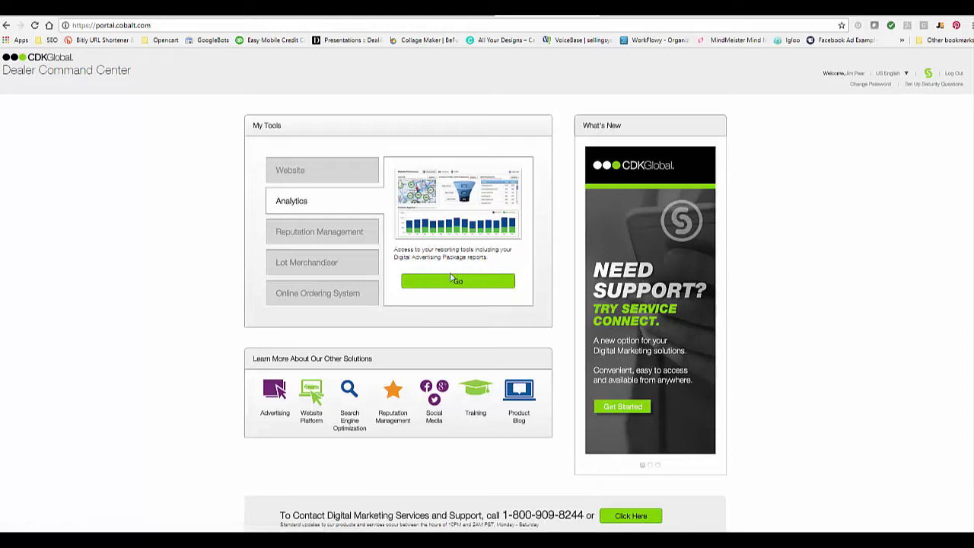
{"action": "left_click", "coordinate": [331, 174]}
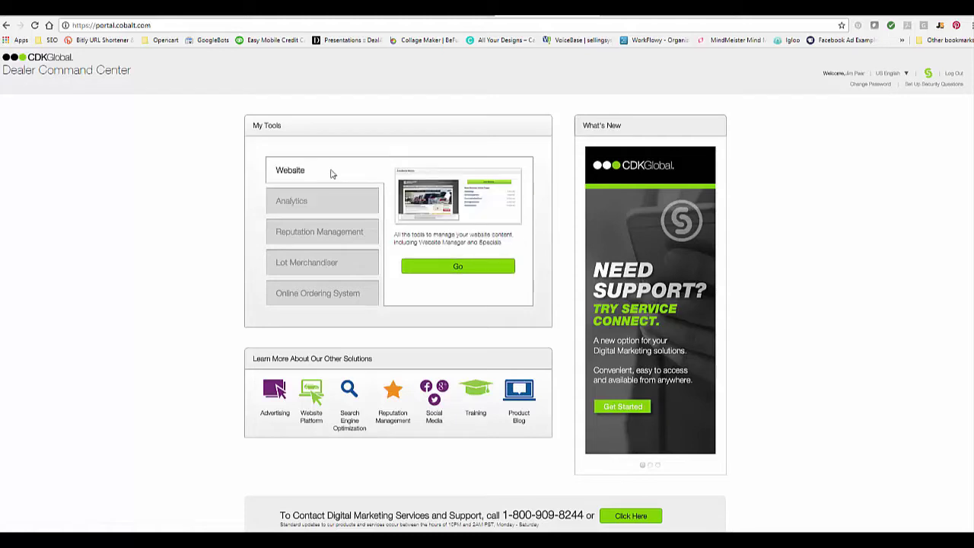
{"action": "left_click", "coordinate": [461, 265]}
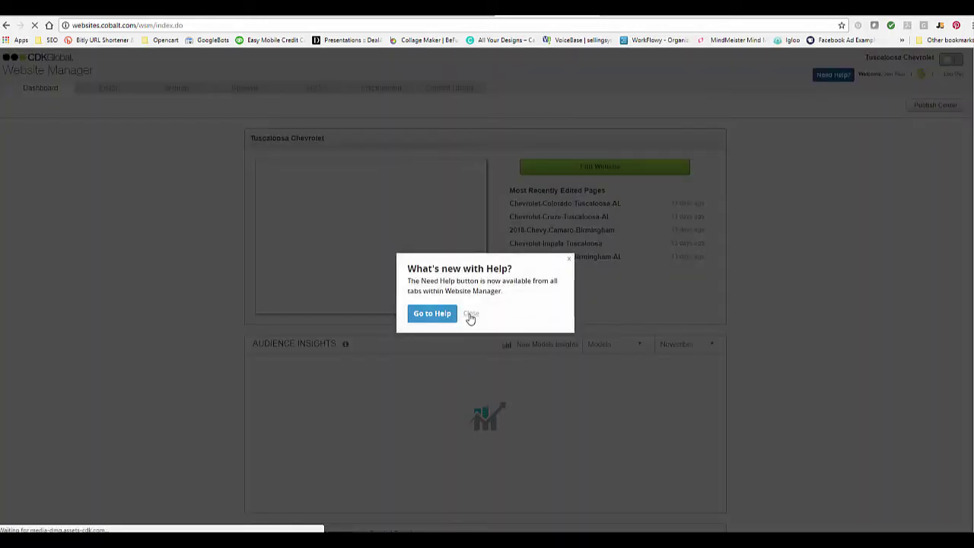
{"action": "left_click", "coordinate": [470, 314]}
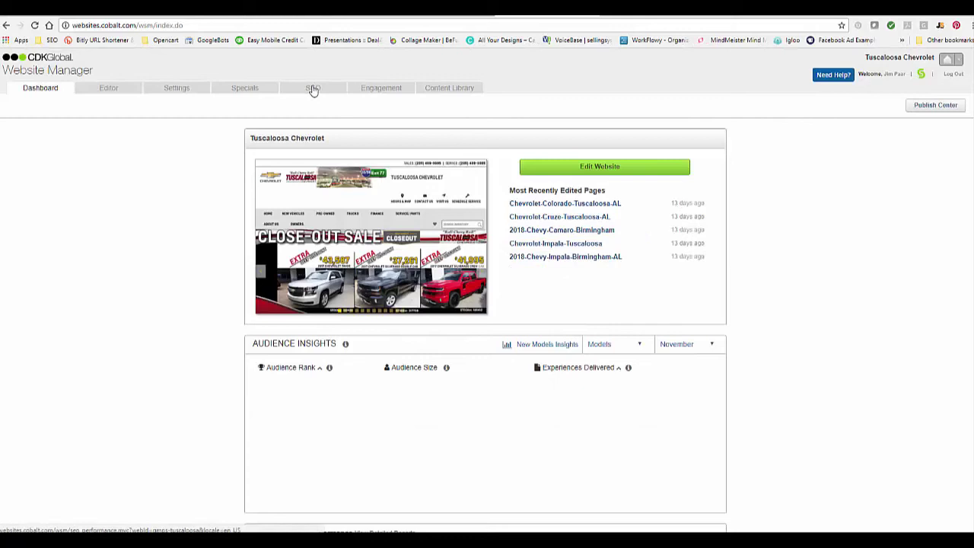
Open the Meta Editor in the SEO section and filter the page list to Landing Pages only, excluding Profit Centers
{"action": "left_click", "coordinate": [313, 89]}
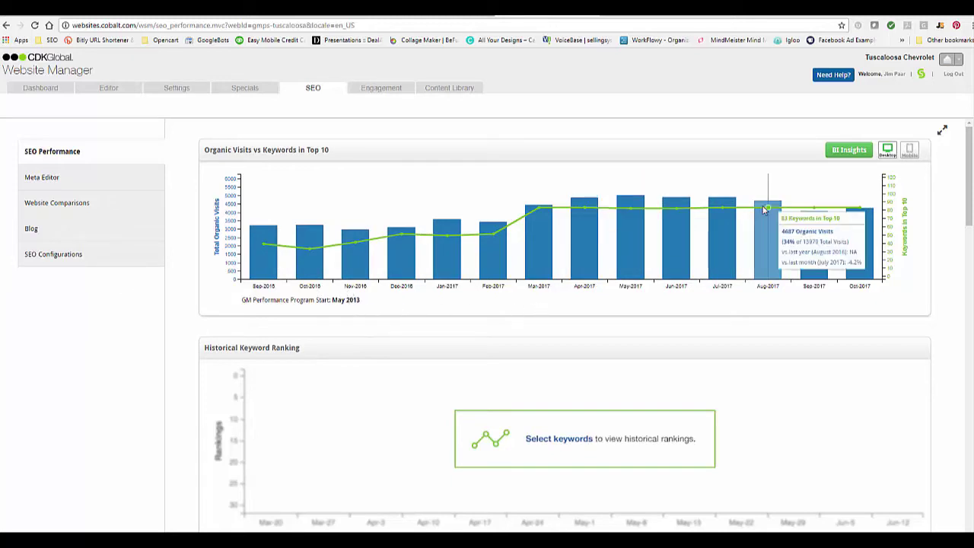
{"action": "mouse_move", "coordinate": [864, 213]}
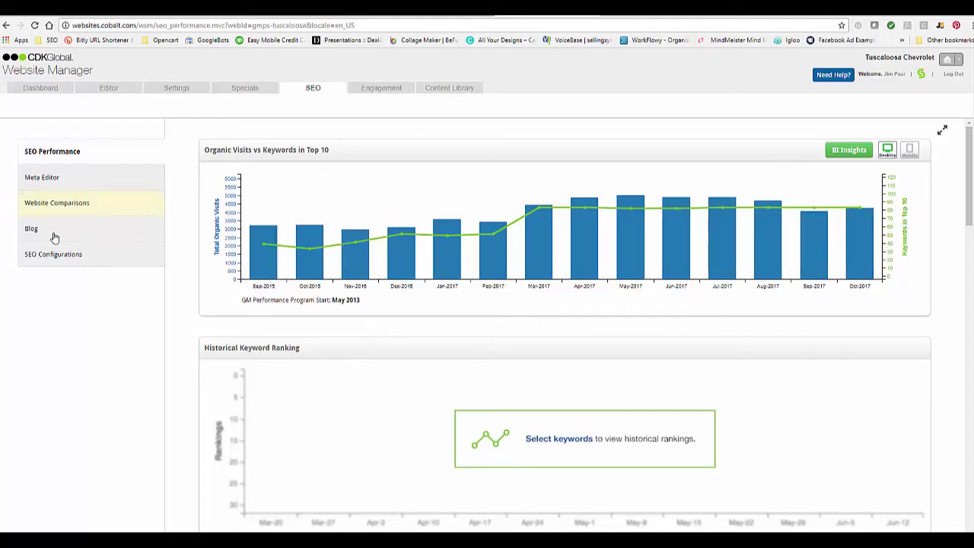
{"action": "left_click", "coordinate": [51, 181]}
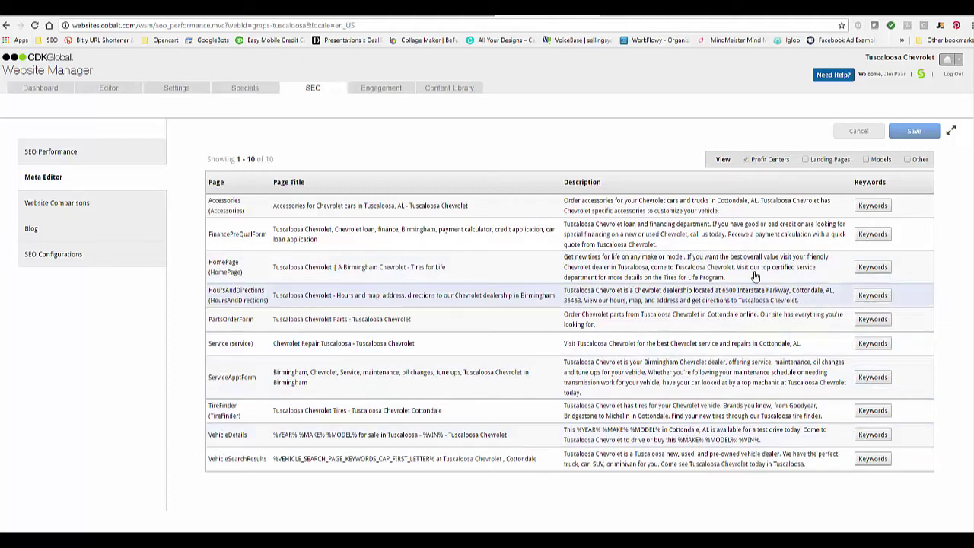
{"action": "left_click", "coordinate": [805, 160]}
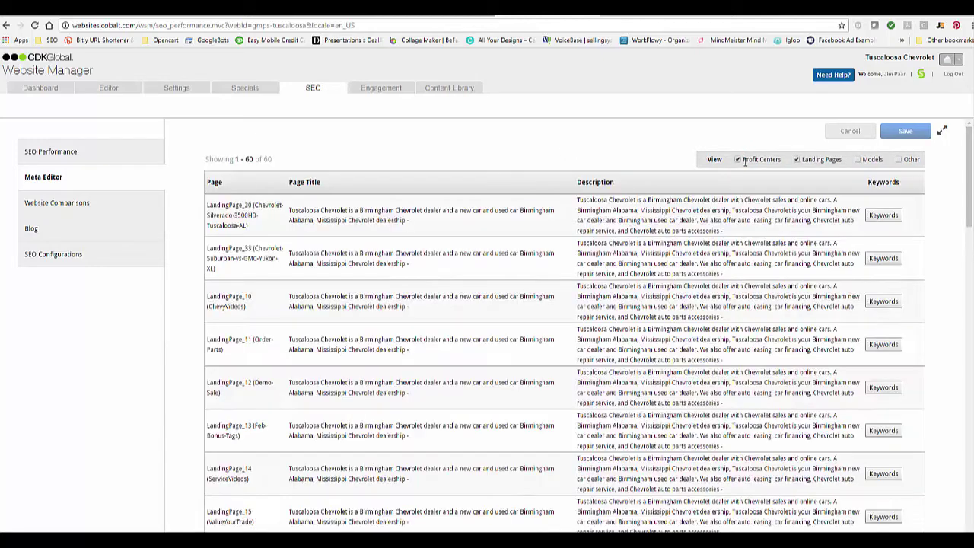
{"action": "left_click", "coordinate": [736, 161]}
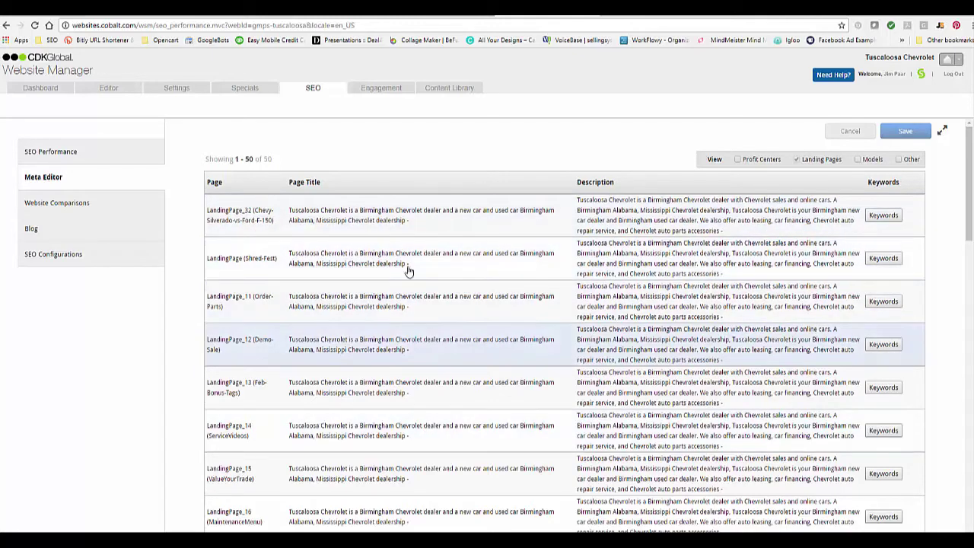
Replace the page title of the Chevy-Silverado-vs-Ford-F-150 landing page with "Chevrolet Silverado vs Ford F150"
{"action": "left_click", "coordinate": [392, 221]}
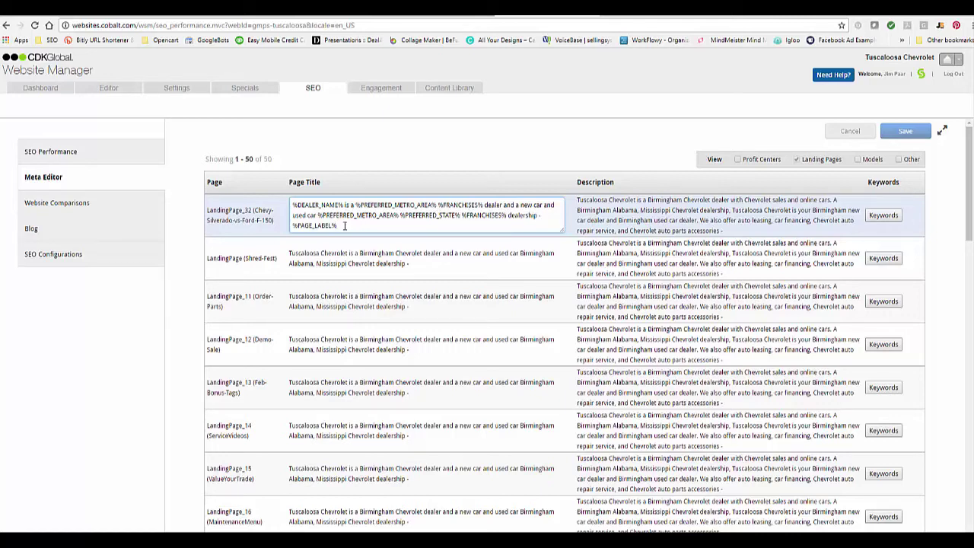
{"action": "left_click_drag", "start_coordinate": [345, 226], "coordinate": [284, 207]}
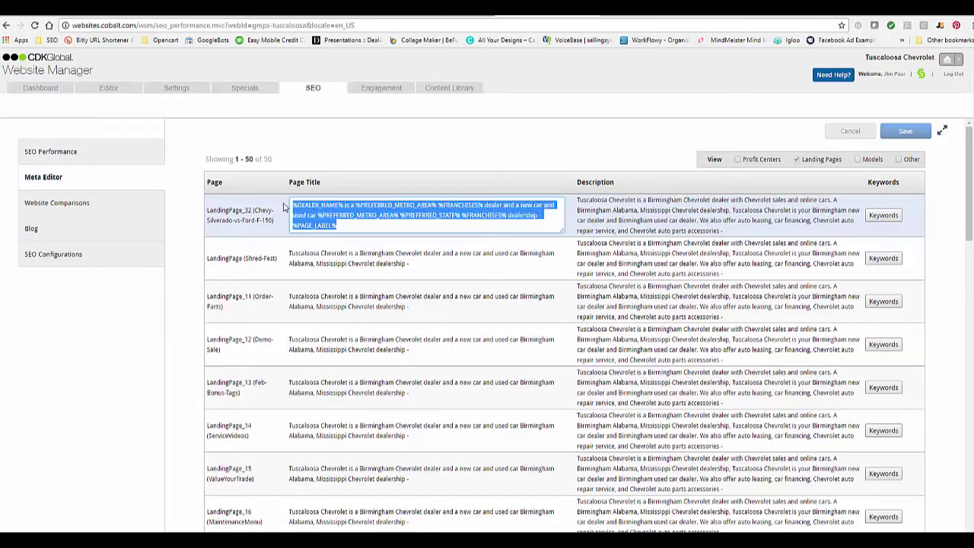
{"action": "left_click", "coordinate": [358, 226]}
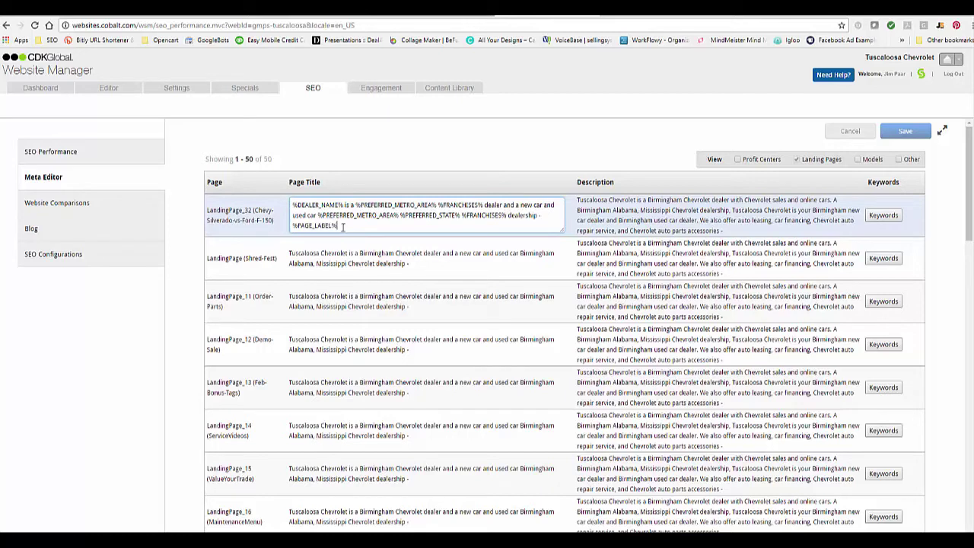
{"action": "left_click_drag", "start_coordinate": [342, 226], "coordinate": [292, 207]}
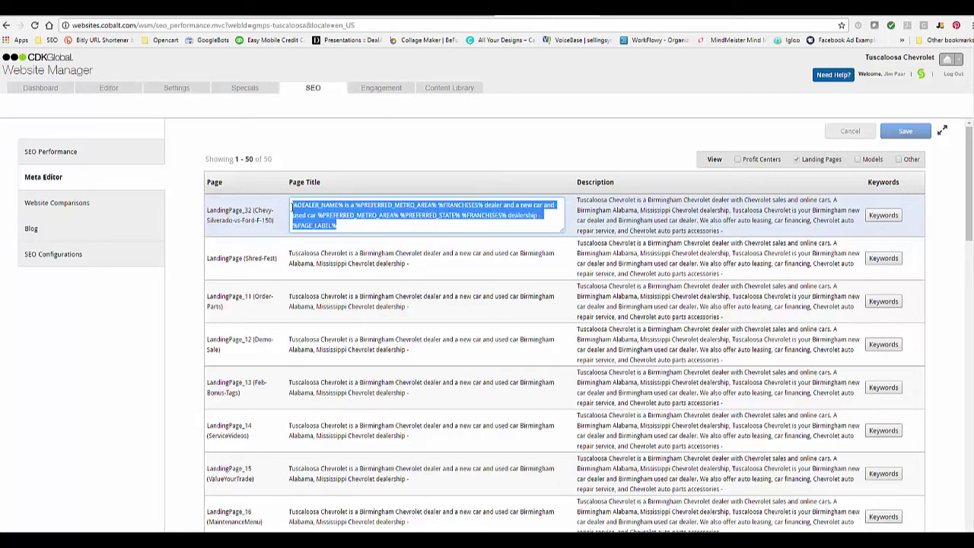
{"action": "type", "text": "Chevy"}
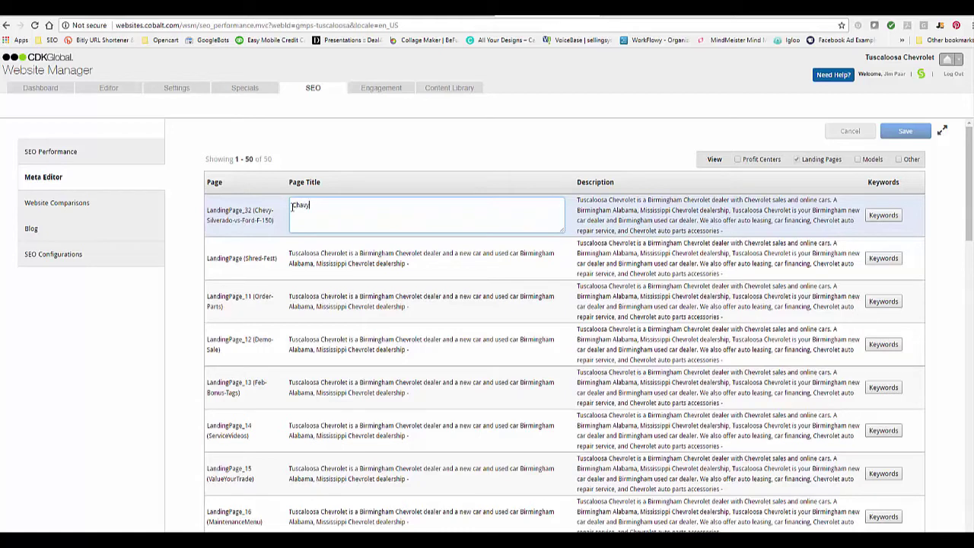
{"action": "key", "text": "BackSpace"}
{"action": "key", "text": "BackSpace"}
{"action": "type", "text": "ev"}
{"action": "key", "text": "BackSpace"}
{"action": "type", "text": "vrolet"}
{"action": "key", "text": "BackSpace"}
{"action": "key", "text": "BackSpace"}
{"action": "key", "text": "BackSpace"}
{"action": "type", "text": "let Silverado"}
{"action": "key", "text": "BackSpace"}
{"action": "key", "text": "BackSpace"}
{"action": "key", "text": "BackSpace"}
{"action": "key", "text": "BackSpace"}
{"action": "key", "text": "BackSpace"}
{"action": "key", "text": "BackSpace"}
{"action": "key", "text": "BackSpace"}
{"action": "key", "text": "BackSpace"}
{"action": "type", "text": "ilverado vs Ford"}
Extend the landing page's title with " - Chevrolet Silverado For Sale Birmingham, AL - Tuscaloosa Chevrolet"
{"action": "type", "text": "Chevrolet"}
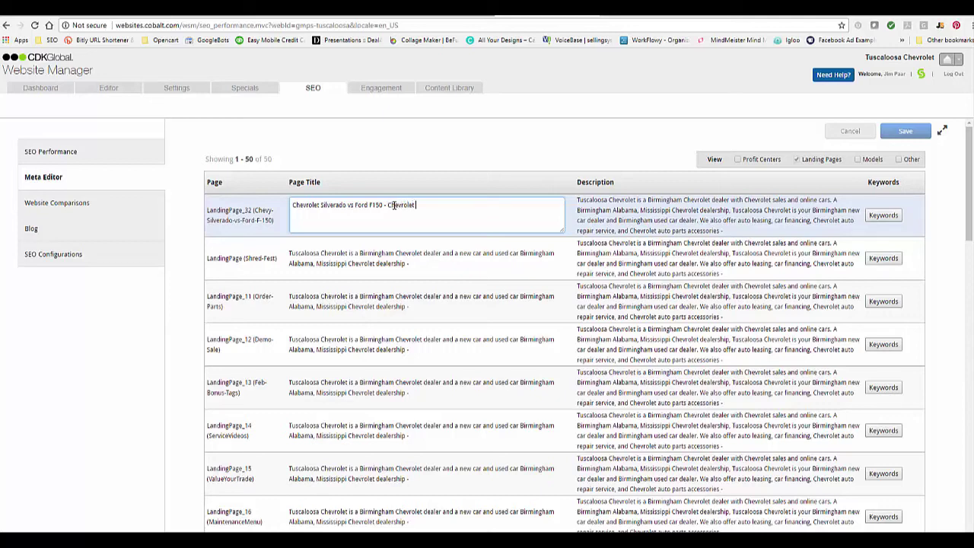
{"action": "type", "text": " Silverado"}
{"action": "type", "text": " in"}
{"action": "type", "text": "For Sale"}
{"action": "type", "text": " Biringham"}
{"action": "key", "text": "BackSpace"}
{"action": "key", "text": "BackSpace"}
{"action": "key", "text": "BackSpace"}
{"action": "key", "text": "BackSpace"}
{"action": "key", "text": "BackSpace"}
{"action": "key", "text": "BackSpace"}
{"action": "type", "text": "ingham, AL"}
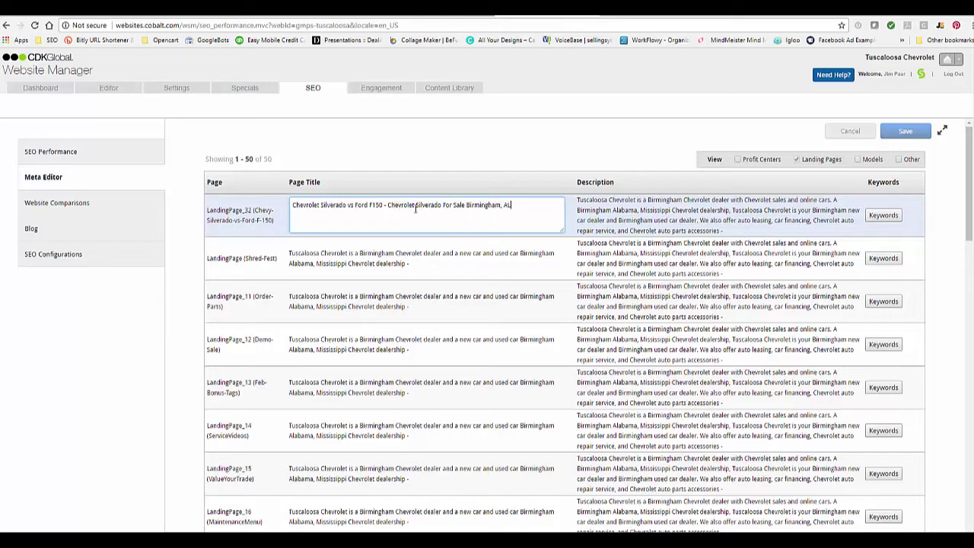
{"action": "type", "text": " - "}
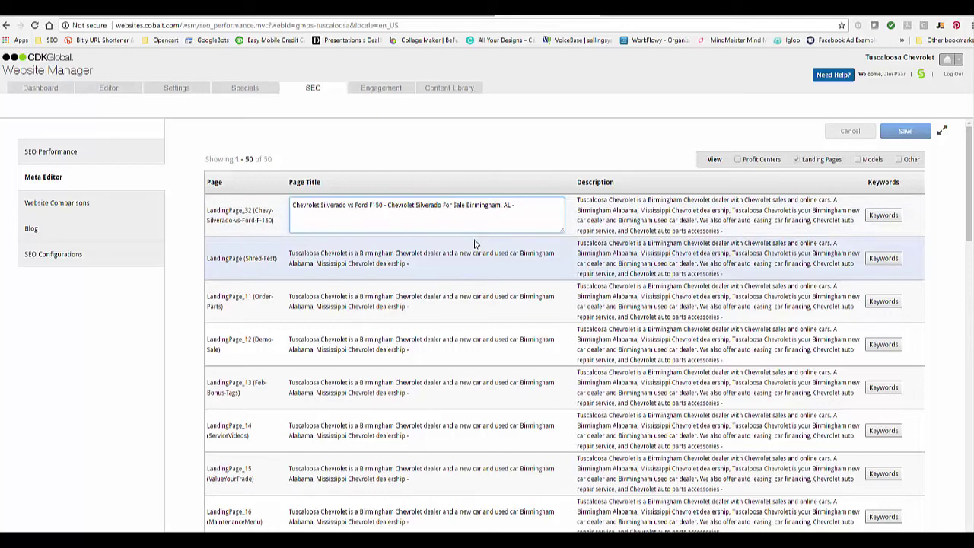
{"action": "type", "text": "Tuscaloosa Chevrolet"}
Open the same landing page's description for editing and look through its template text
{"action": "left_click", "coordinate": [661, 214]}
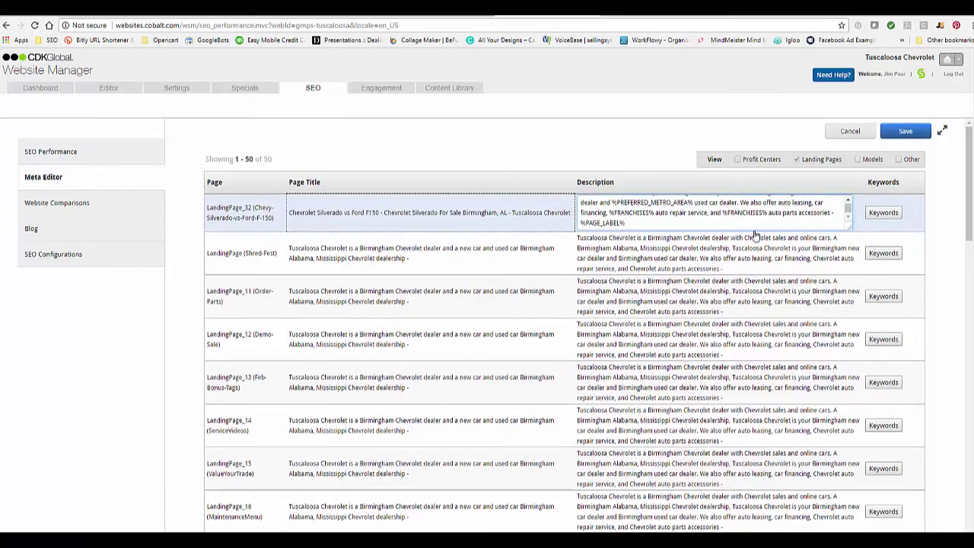
{"action": "scroll", "coordinate": [750, 216], "scroll_direction": "up", "scroll_amount": 2}
{"action": "left_click_drag", "start_coordinate": [851, 230], "coordinate": [852, 246]}
Save the keywords "ford 150, silverado, chevrolet, chevrolet for sale birmingham, alabama chevy dealer, chevy dealer birmingham" for the Silverado-vs-Ford landing page
{"action": "left_click", "coordinate": [883, 218]}
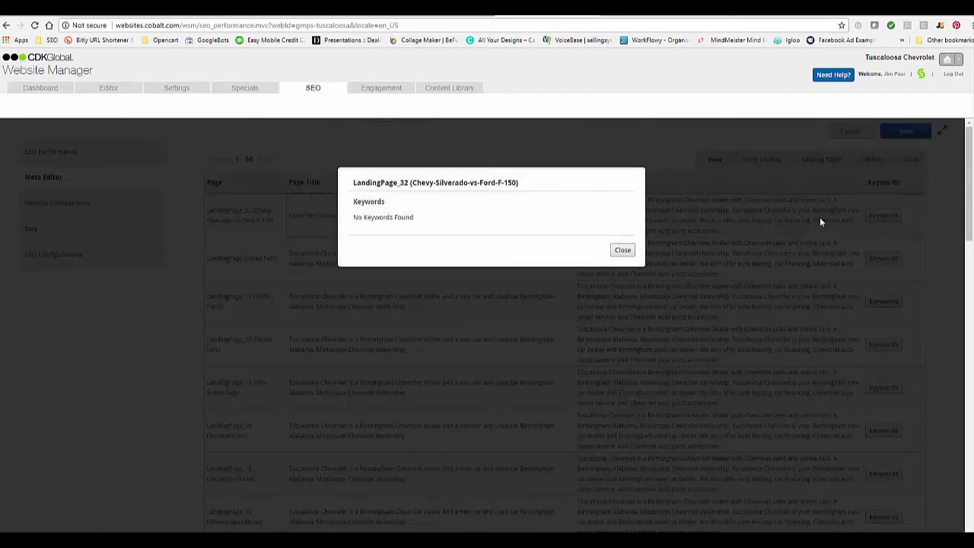
{"action": "left_click", "coordinate": [386, 217]}
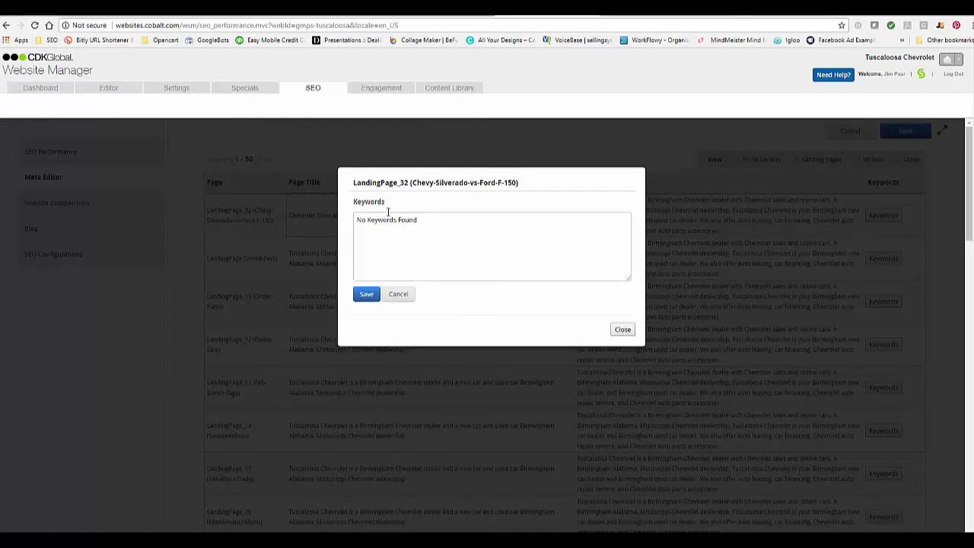
{"action": "left_click_drag", "start_coordinate": [420, 220], "coordinate": [326, 222]}
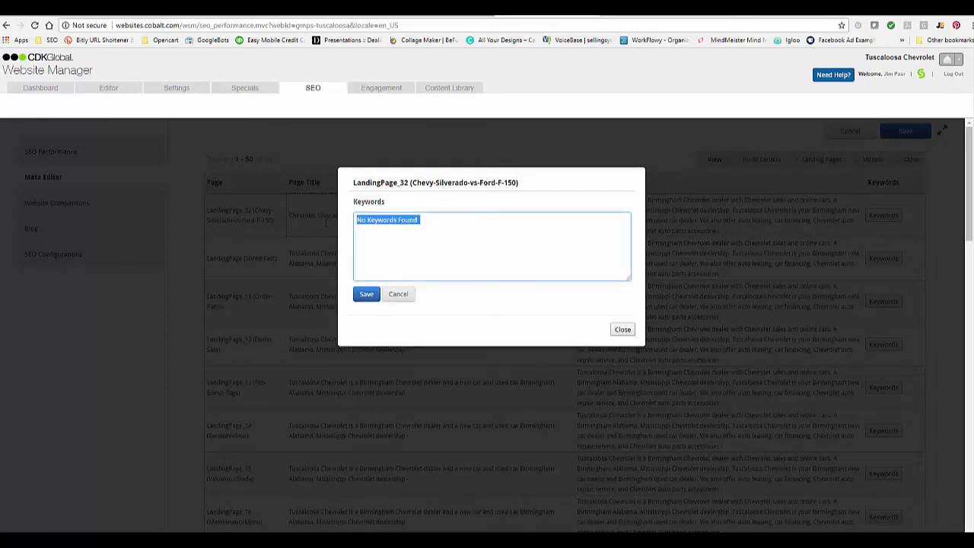
{"action": "type", "text": "ford"}
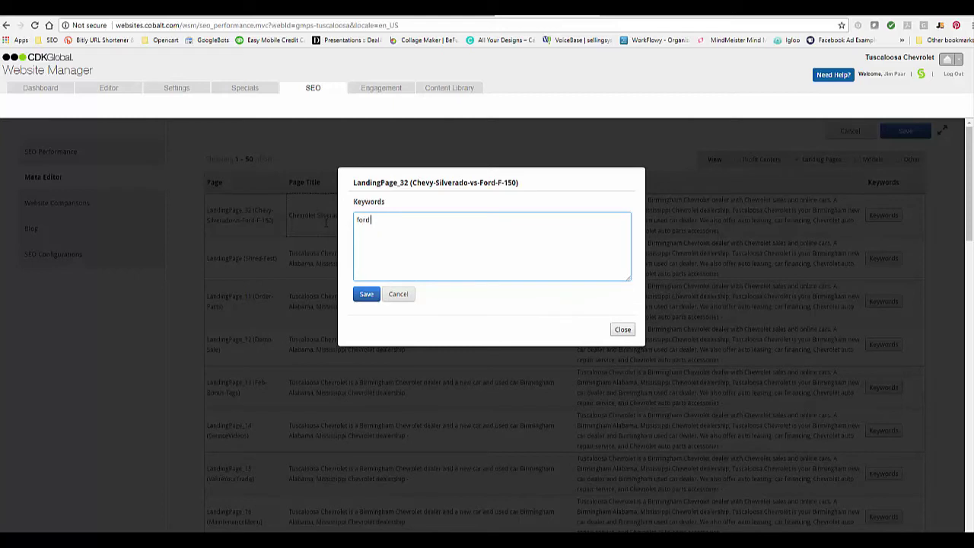
{"action": "type", "text": " 150, silverado, chevrolet, c"}
{"action": "type", "text": "hevrolet f"}
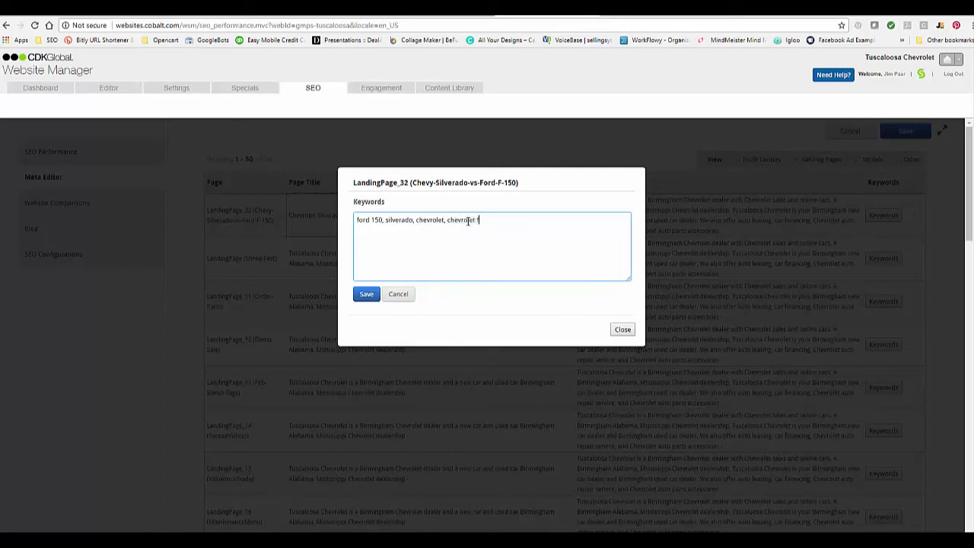
{"action": "type", "text": "or sale"}
{"action": "type", "text": " birm,in"}
{"action": "type", "text": "ingham"}
{"action": "type", "text": ", alabama"}
{"action": "type", "text": " chev"}
{"action": "type", "text": "y dealer,"}
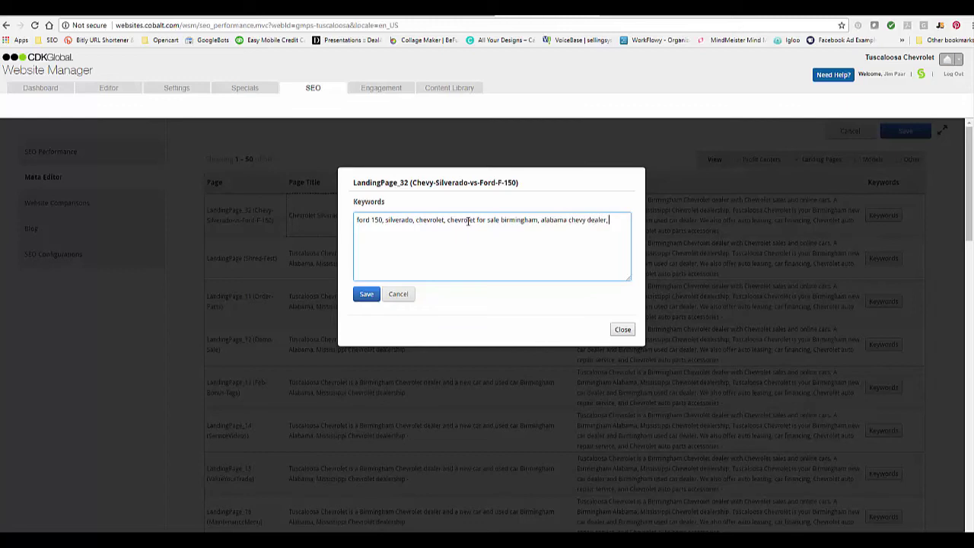
{"action": "type", "text": " chevy dealer birmingham"}
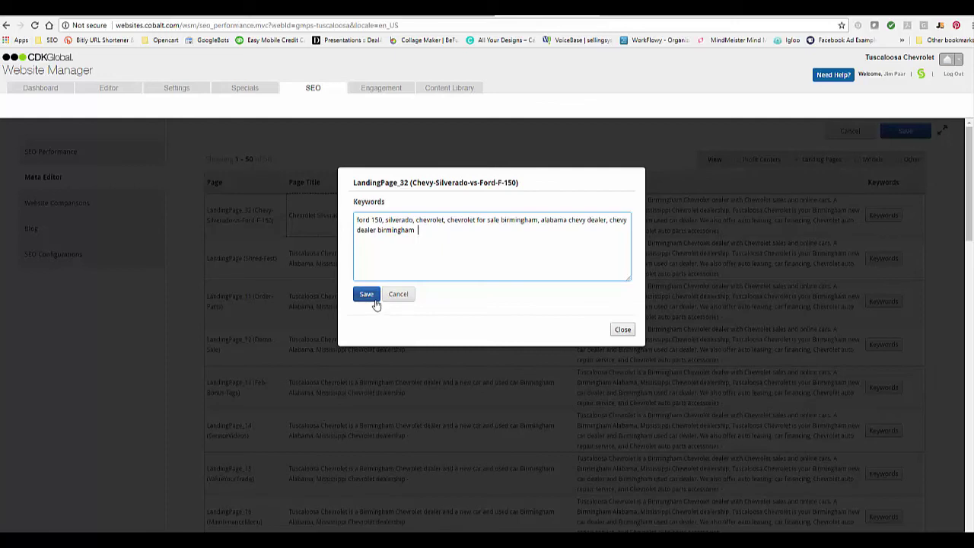
{"action": "left_click", "coordinate": [371, 297]}
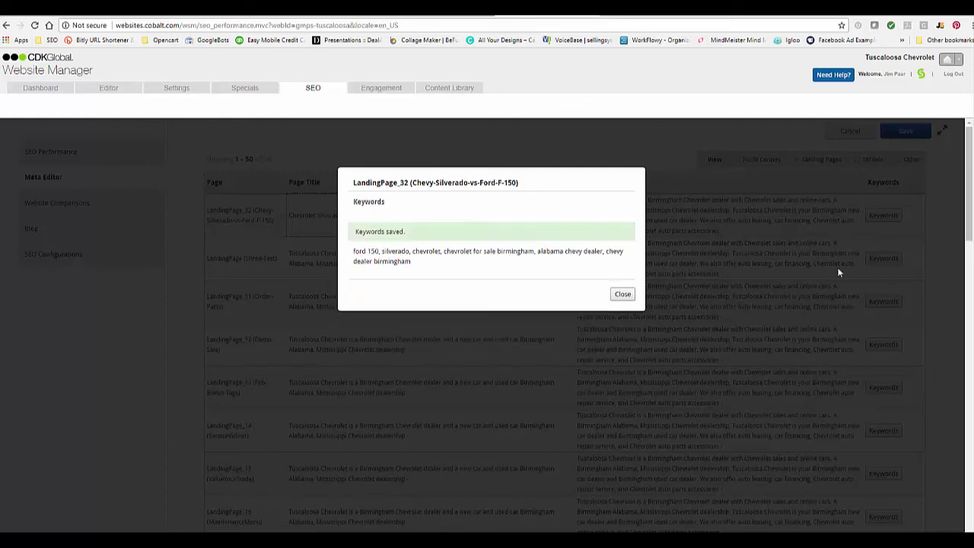
{"action": "left_click", "coordinate": [622, 294]}
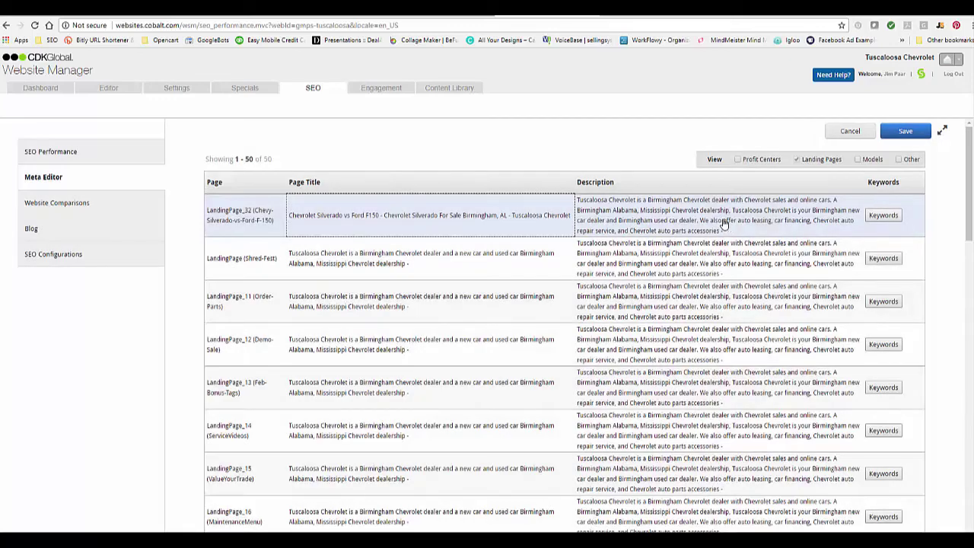
Reopen the Silverado-vs-Ford landing page's description and enlarge its text box to read the template text
{"action": "left_click", "coordinate": [688, 216]}
{"action": "left_click", "coordinate": [467, 211]}
{"action": "left_click", "coordinate": [689, 213]}
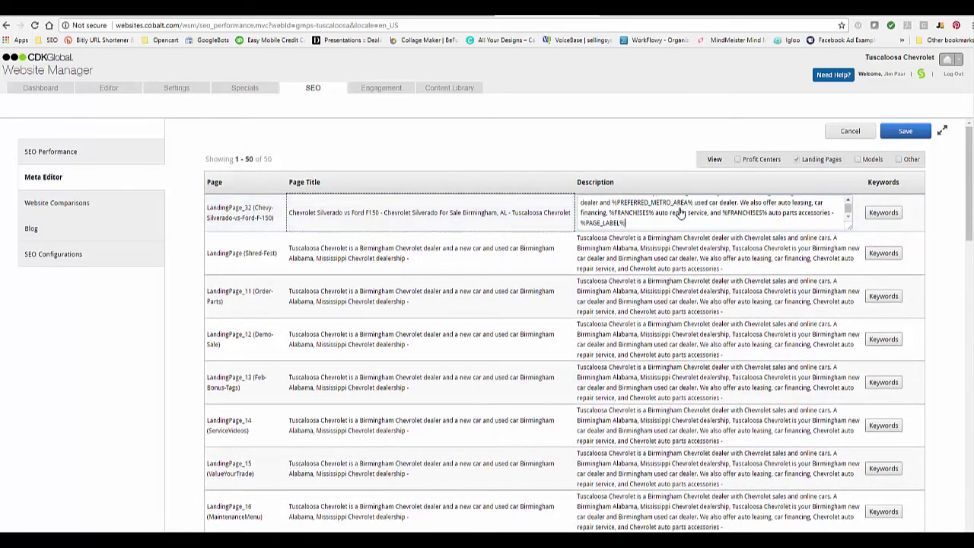
{"action": "left_click", "coordinate": [637, 222]}
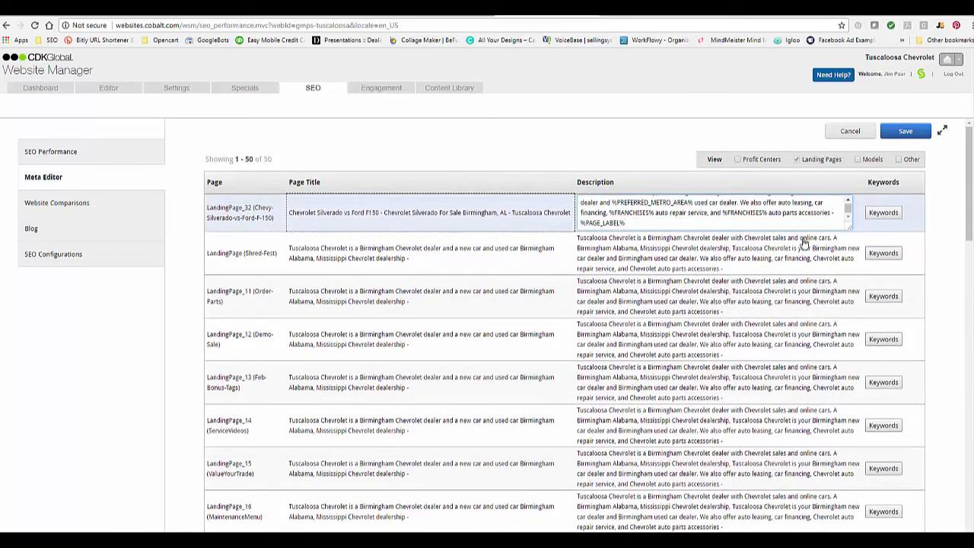
{"action": "left_click_drag", "start_coordinate": [849, 232], "coordinate": [849, 270]}
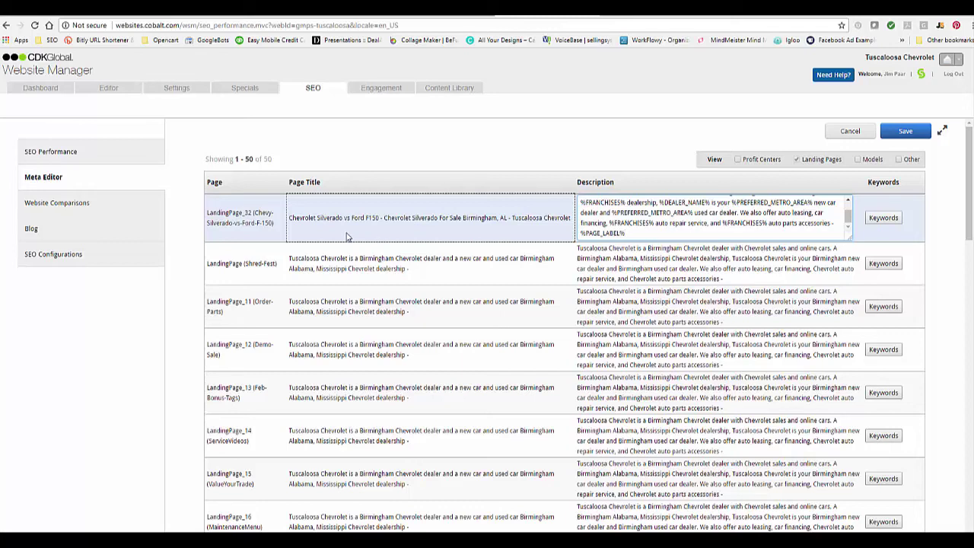
Save the meta changes and include the Other pages in the page list
{"action": "left_click", "coordinate": [913, 133]}
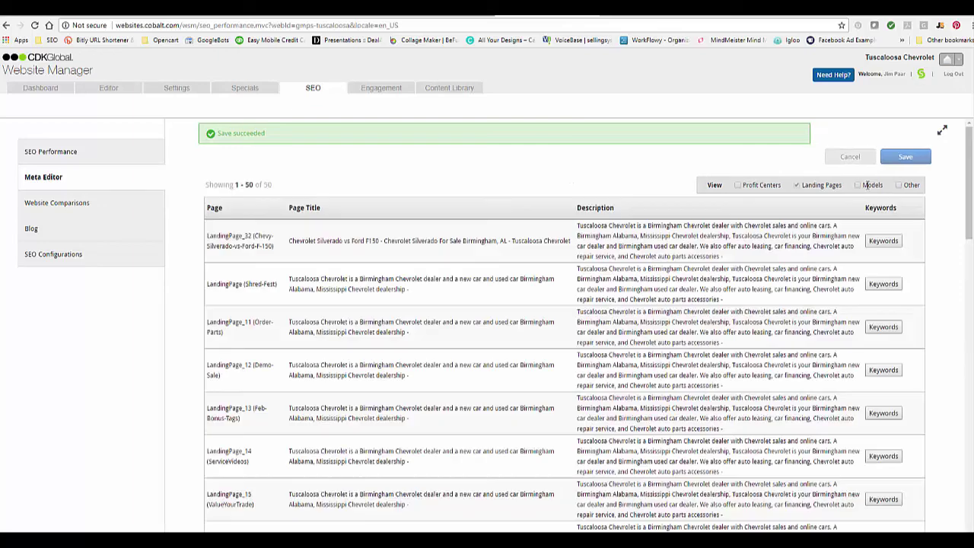
{"action": "left_click", "coordinate": [902, 188]}
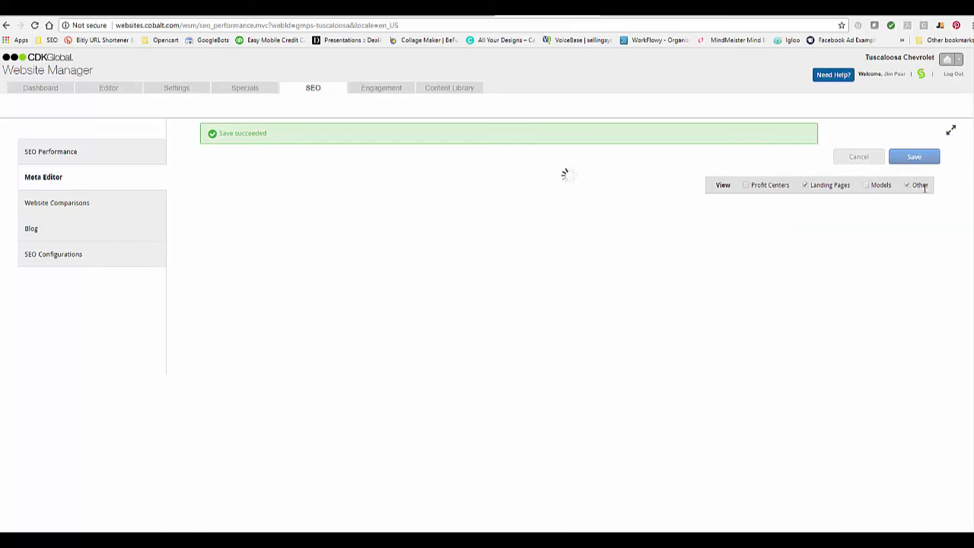